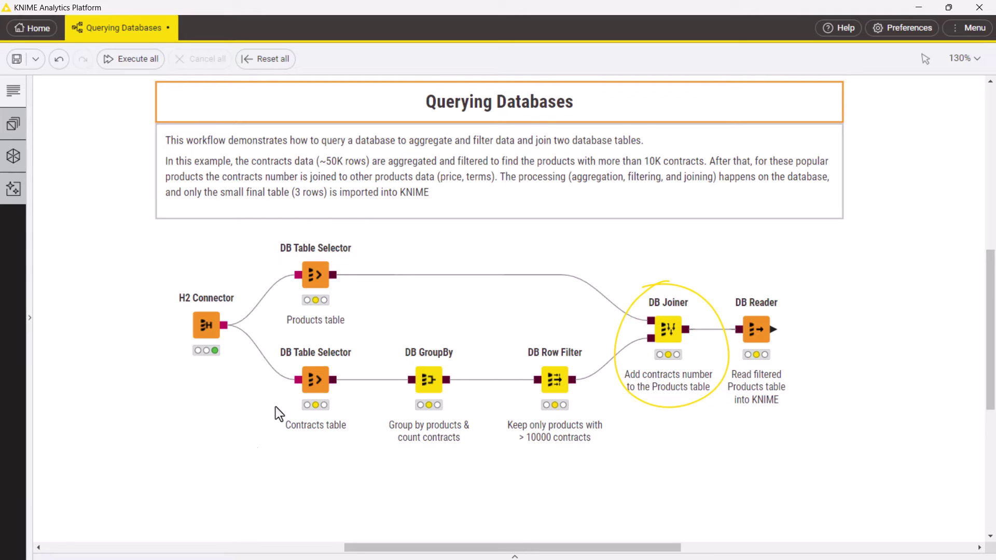
Execute the Products and Contracts DB Table Selector nodes, leaving Contracts settings unchanged
{"action": "left_click", "coordinate": [304, 230]}
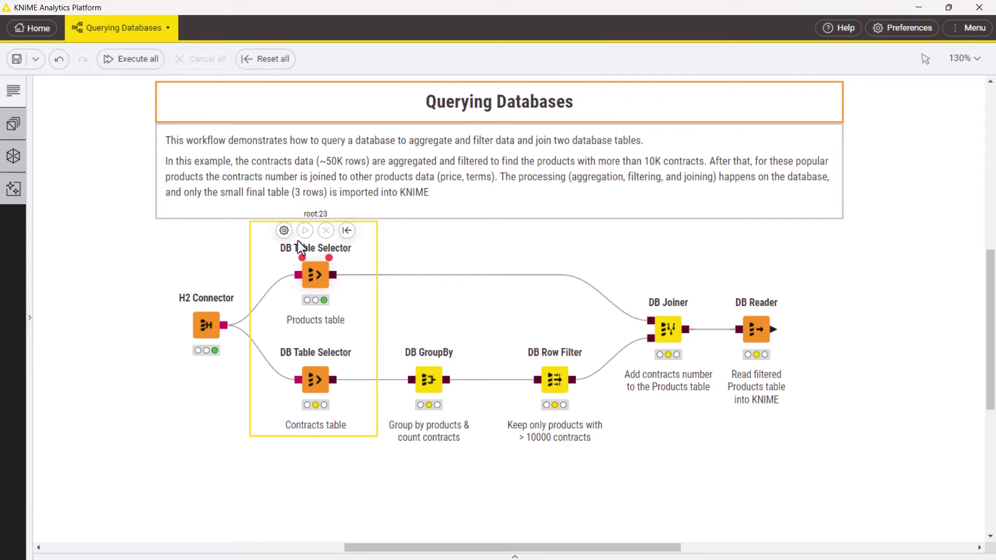
{"action": "double_click", "coordinate": [288, 347]}
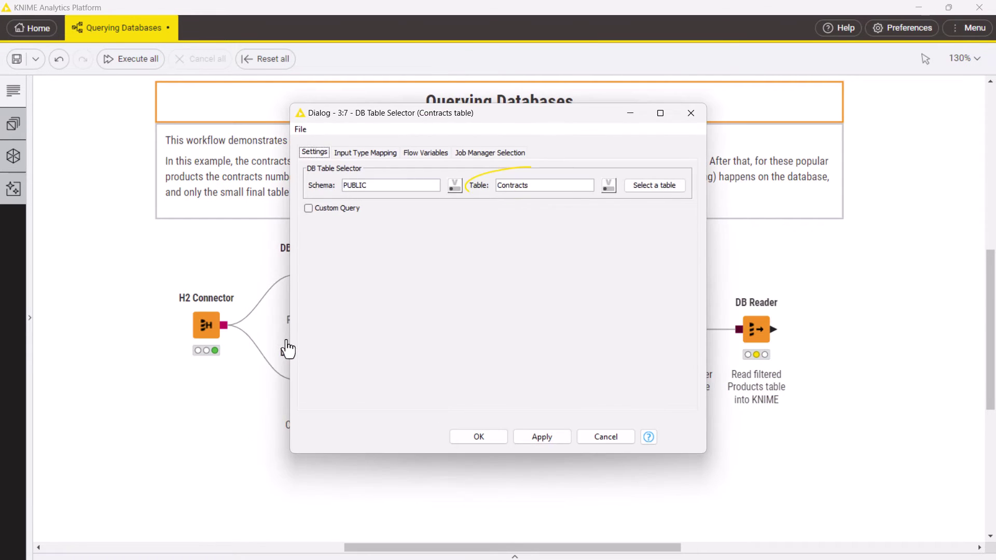
{"action": "left_click", "coordinate": [478, 437]}
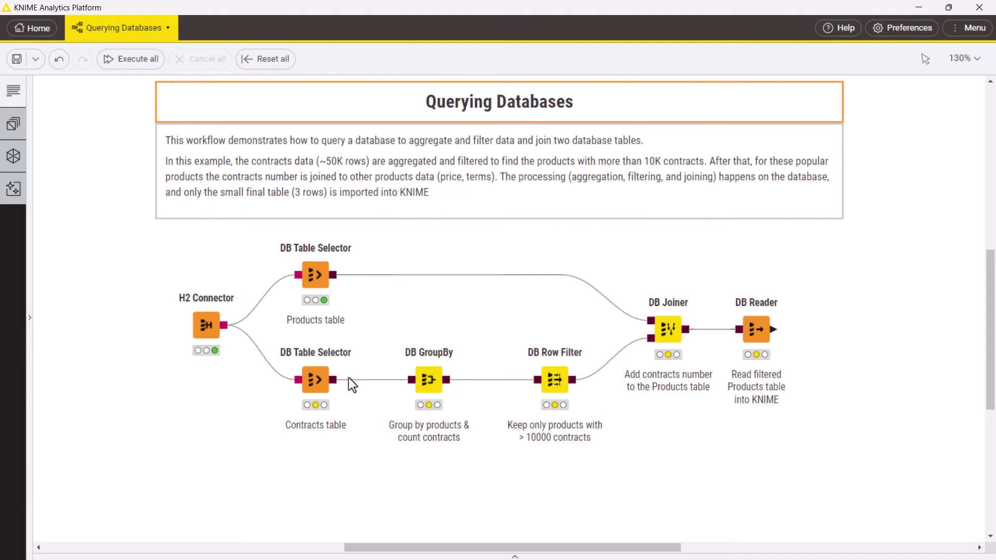
{"action": "left_click", "coordinate": [301, 340]}
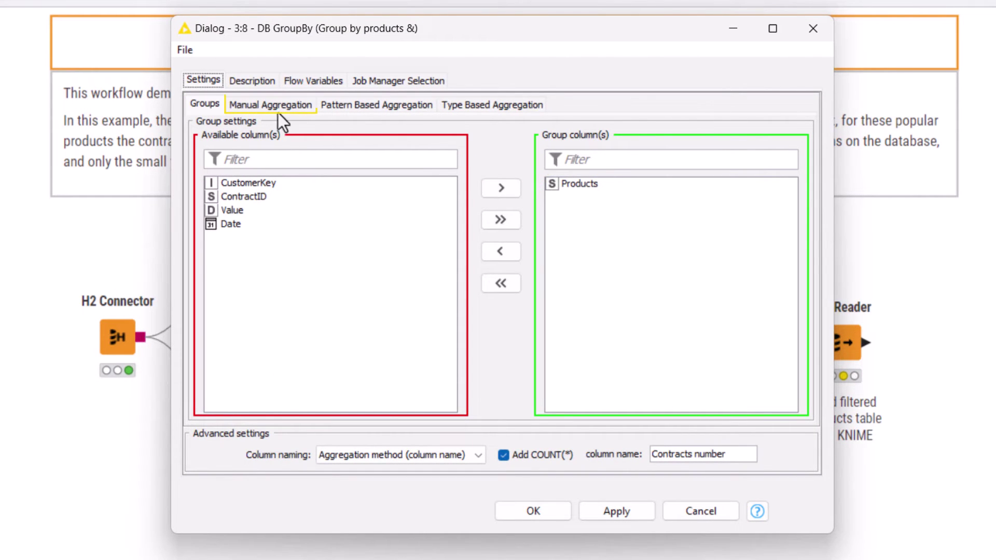
Try a Value COUNT manual aggregation, then remove all column aggregations and accept the GroupBy
{"action": "left_click", "coordinate": [257, 104]}
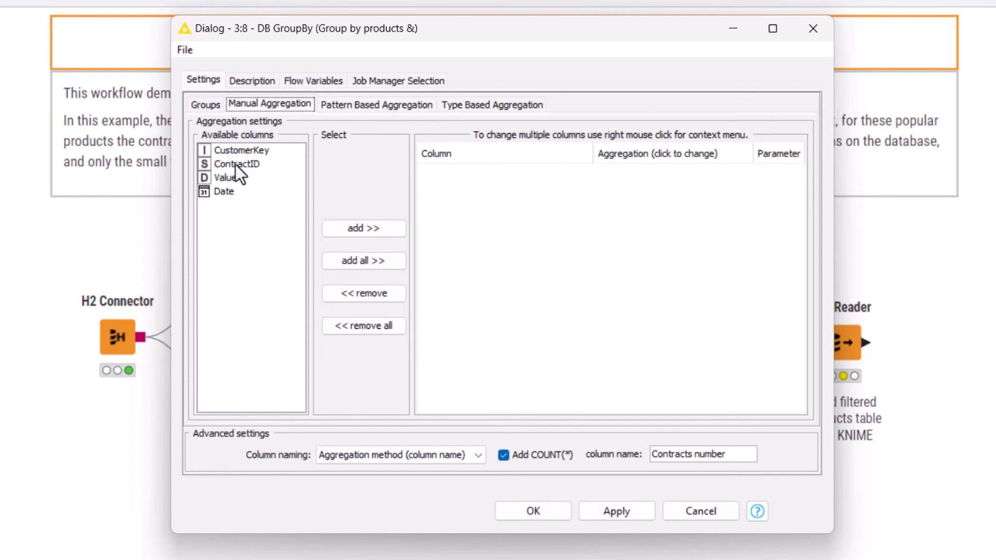
{"action": "double_click", "coordinate": [232, 174]}
{"action": "left_click", "coordinate": [608, 170]}
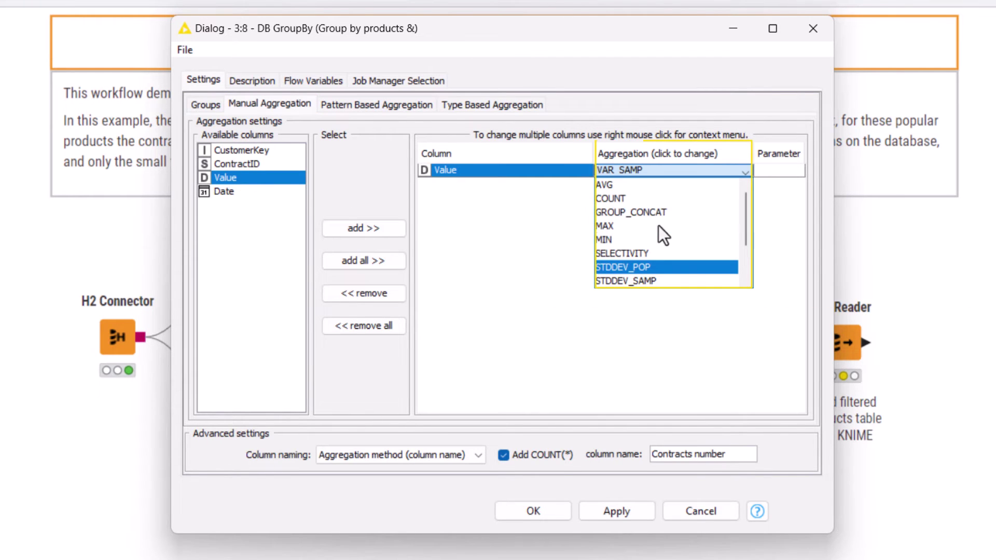
{"action": "left_click", "coordinate": [655, 198]}
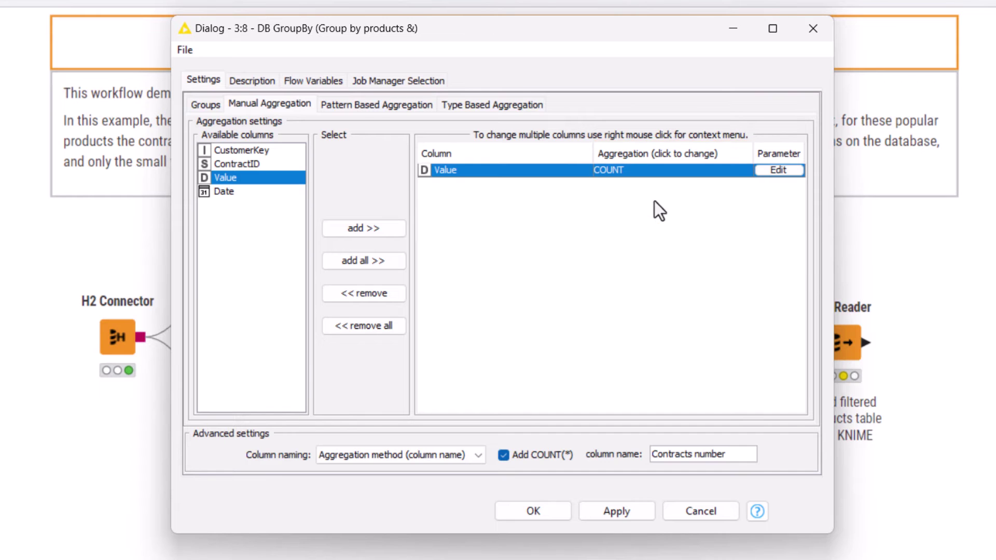
{"action": "left_click", "coordinate": [391, 335]}
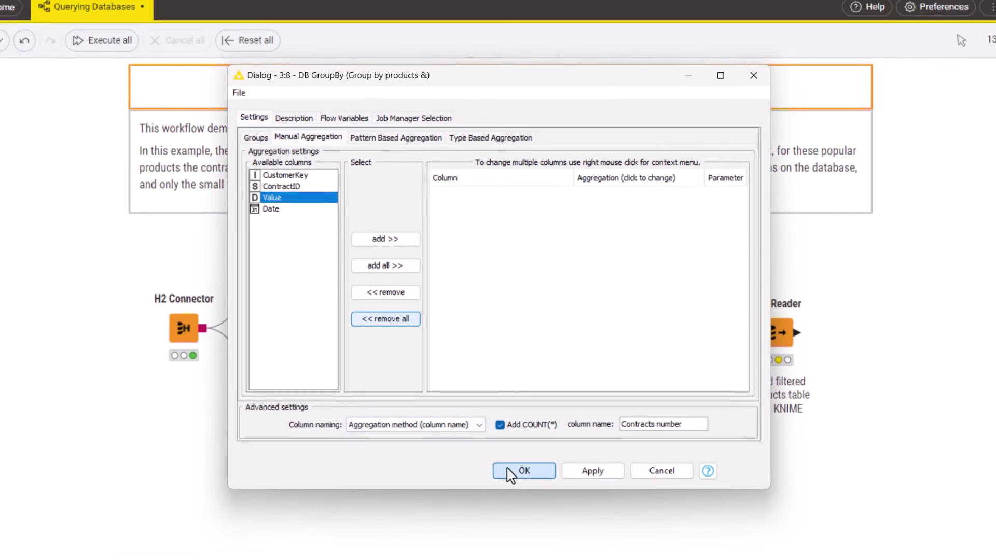
{"action": "left_click", "coordinate": [533, 512]}
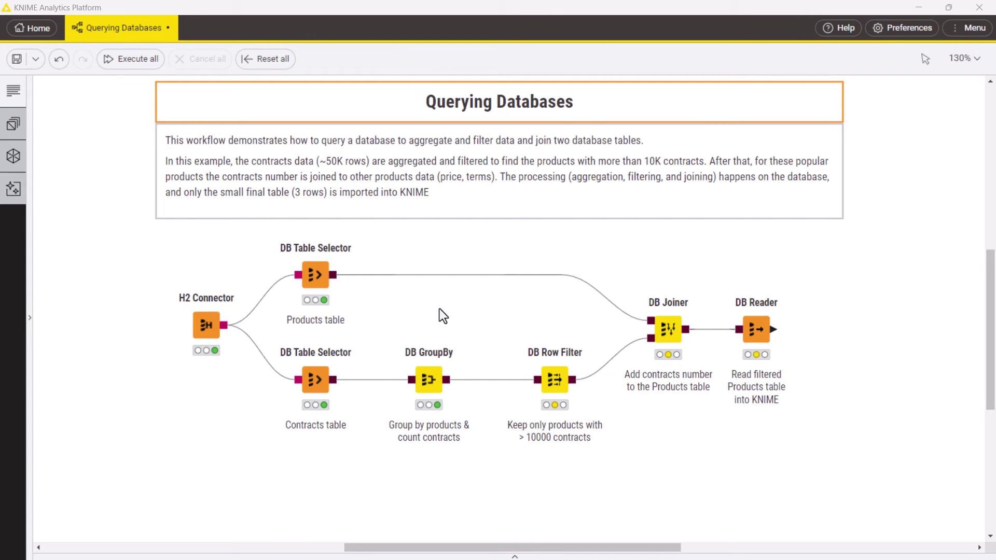
Preview 100 fetched rows of the DB GroupBy output, then collapse the output panel
{"action": "left_click", "coordinate": [429, 380]}
{"action": "left_click_drag", "start_coordinate": [501, 551], "coordinate": [502, 389]}
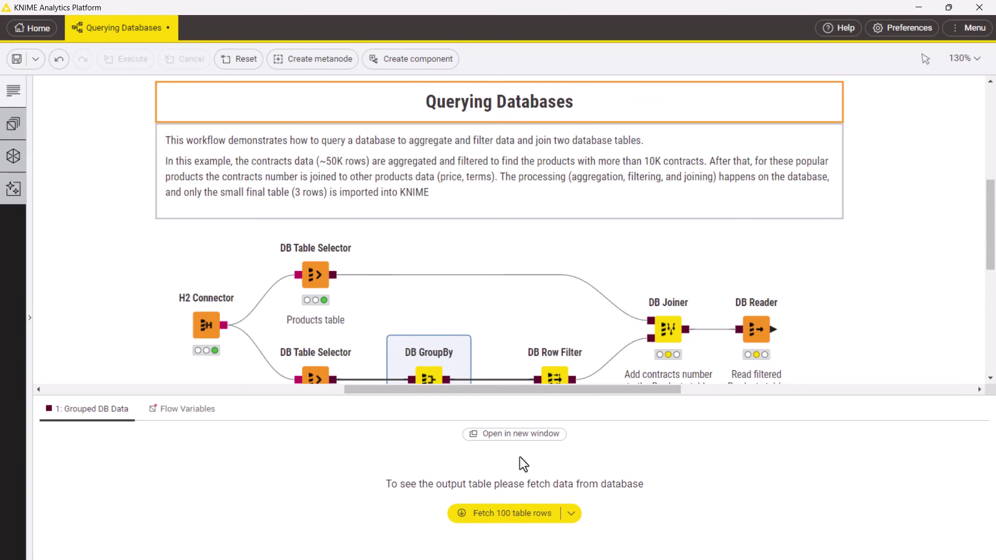
{"action": "left_click", "coordinate": [517, 516]}
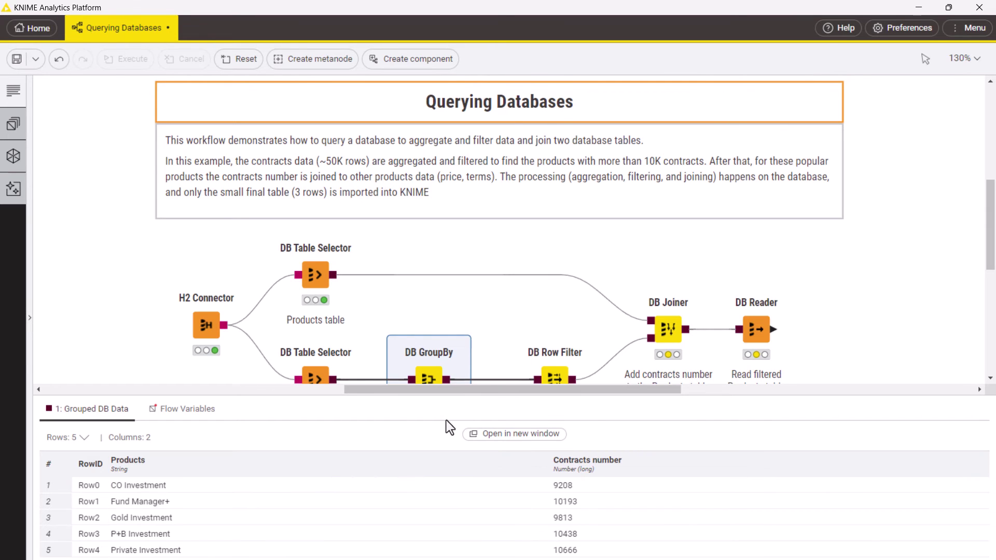
{"action": "left_click_drag", "start_coordinate": [448, 397], "coordinate": [467, 551]}
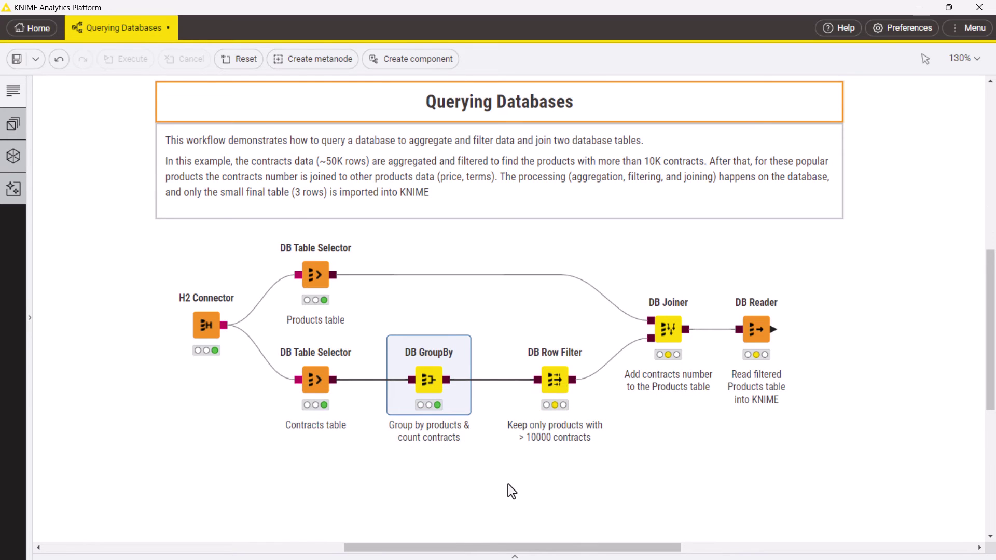
{"action": "mouse_move", "coordinate": [554, 380]}
{"action": "left_click", "coordinate": [523, 336]}
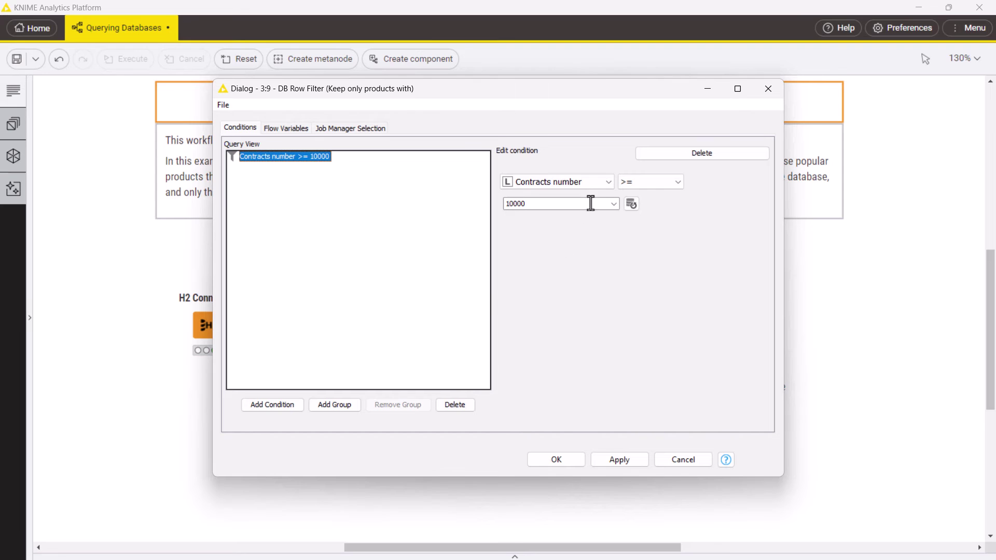
{"action": "left_click", "coordinate": [606, 183]}
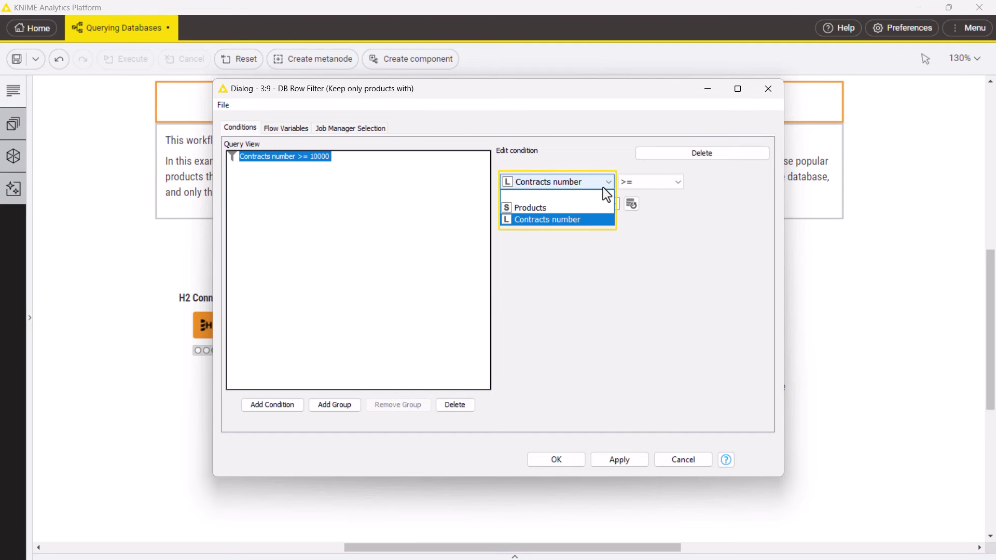
{"action": "left_click", "coordinate": [577, 220]}
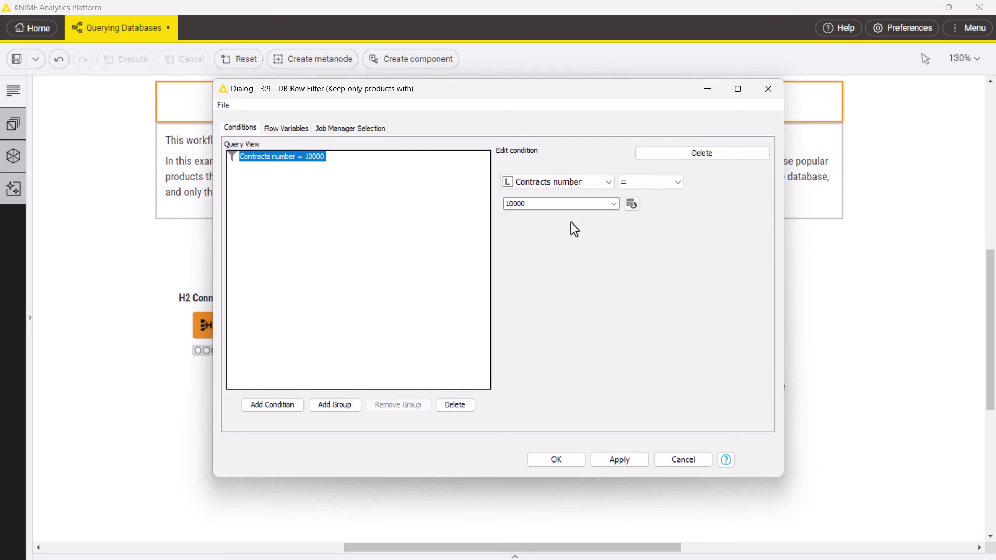
{"action": "left_click", "coordinate": [642, 185]}
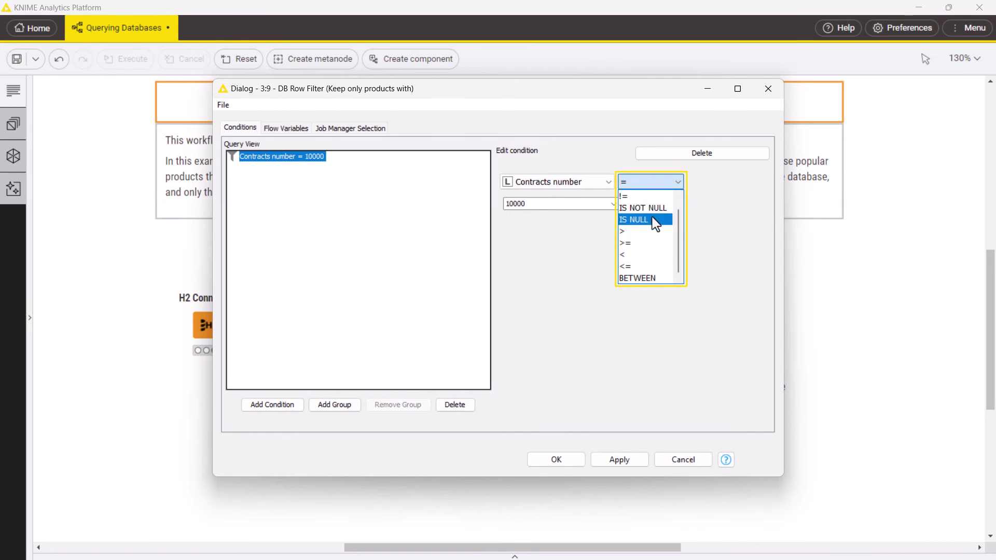
{"action": "left_click", "coordinate": [658, 244]}
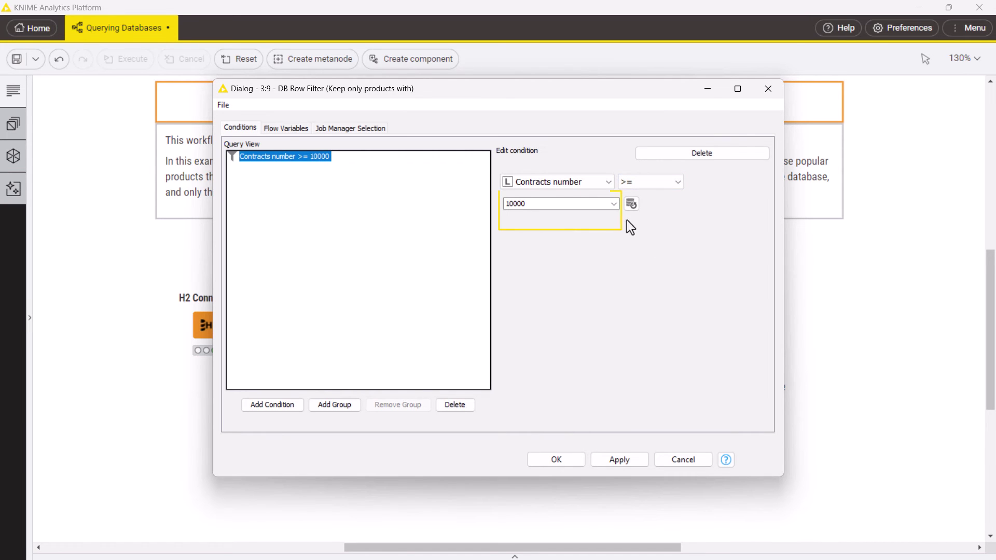
{"action": "left_click", "coordinate": [613, 203]}
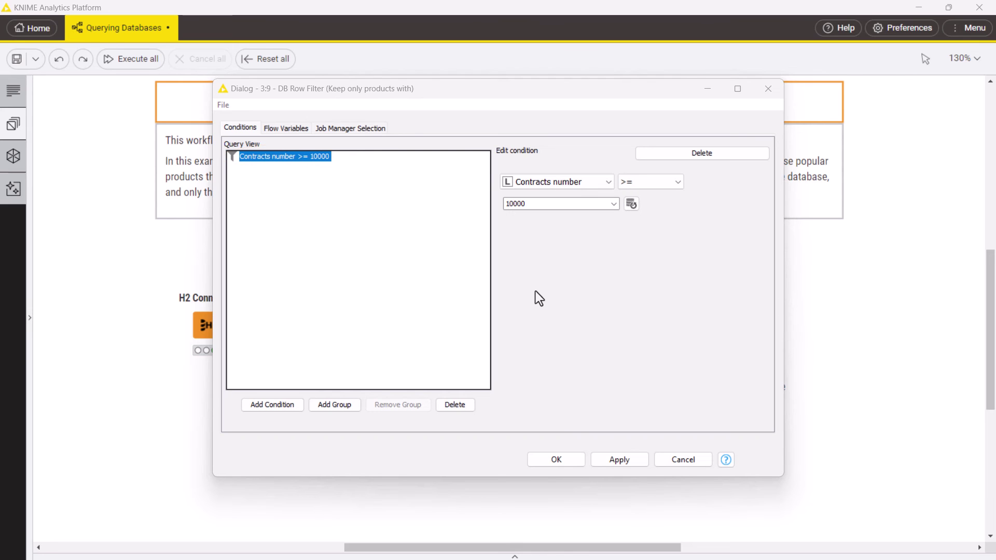
Add a second row filter condition: Products IS NOT NULL
{"action": "left_click", "coordinate": [281, 406]}
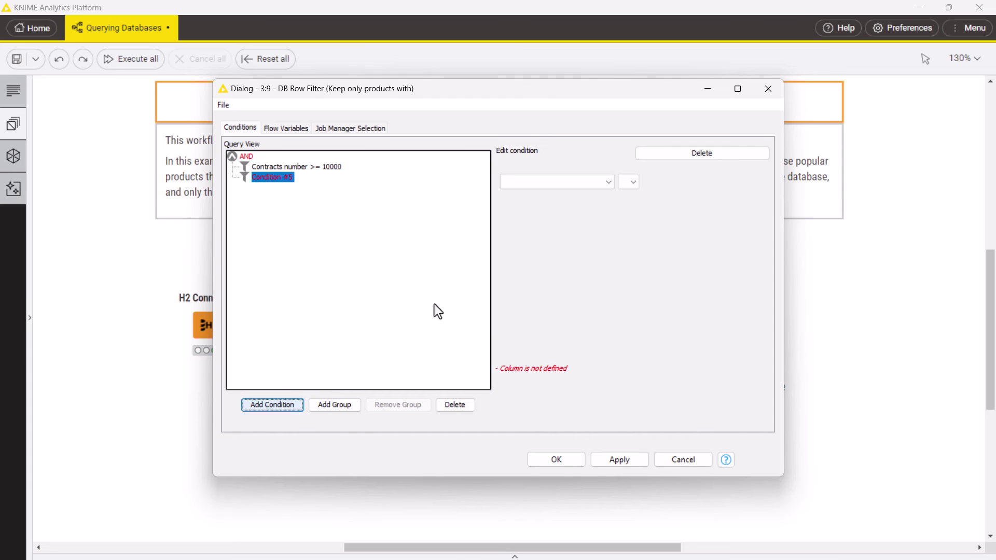
{"action": "left_click", "coordinate": [608, 183]}
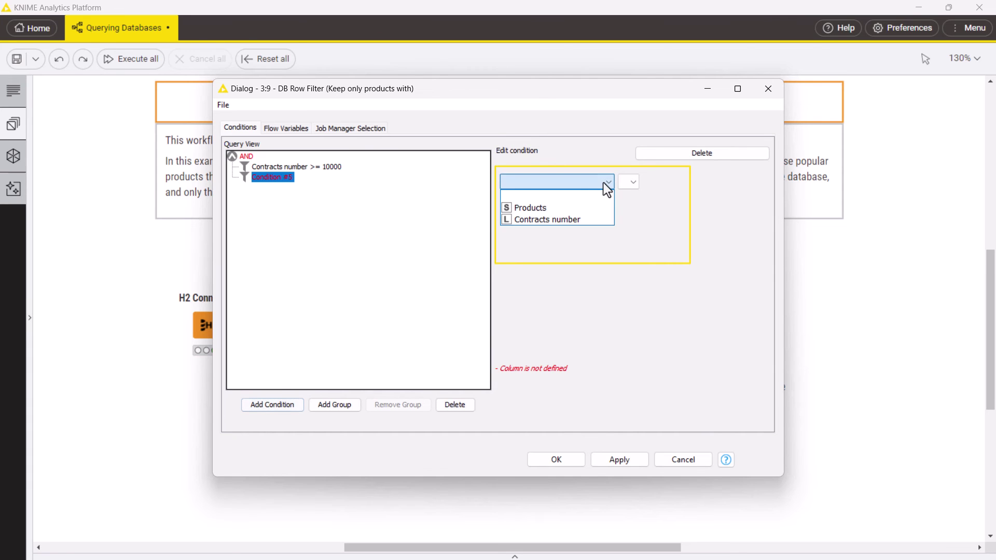
{"action": "left_click", "coordinate": [545, 208]}
{"action": "left_click", "coordinate": [650, 181]}
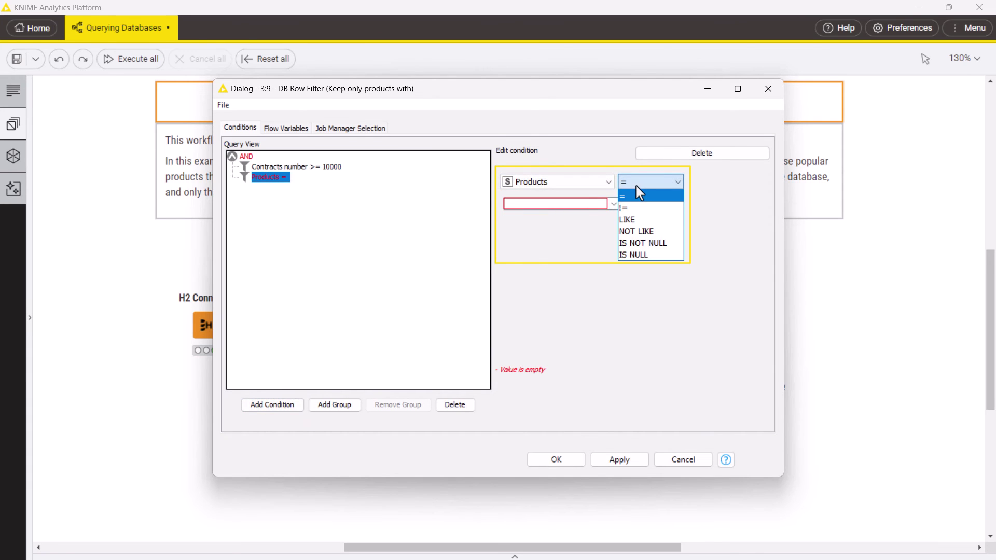
{"action": "left_click", "coordinate": [632, 244]}
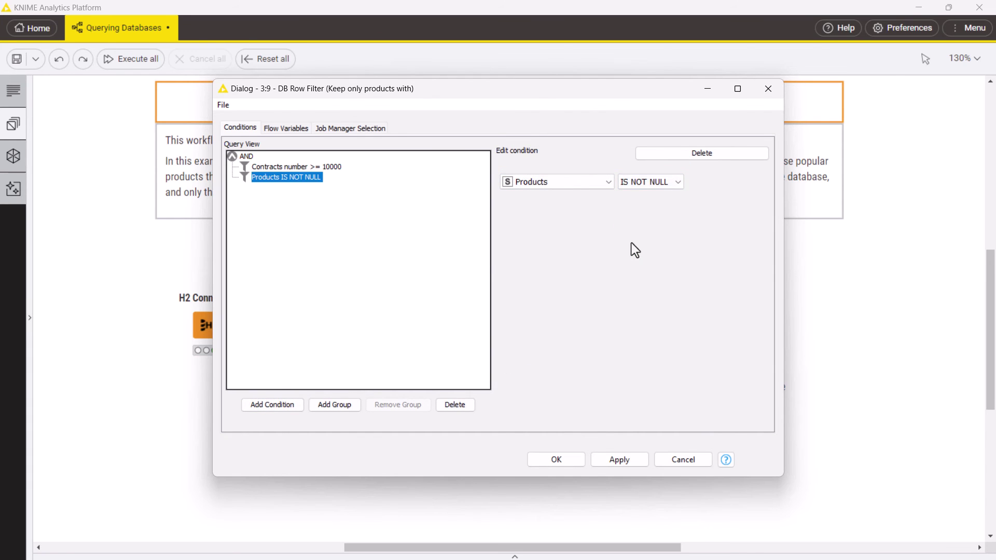
Test grouping the Contracts number >= 10000 condition, remove the group, and confirm
{"action": "left_click", "coordinate": [250, 156]}
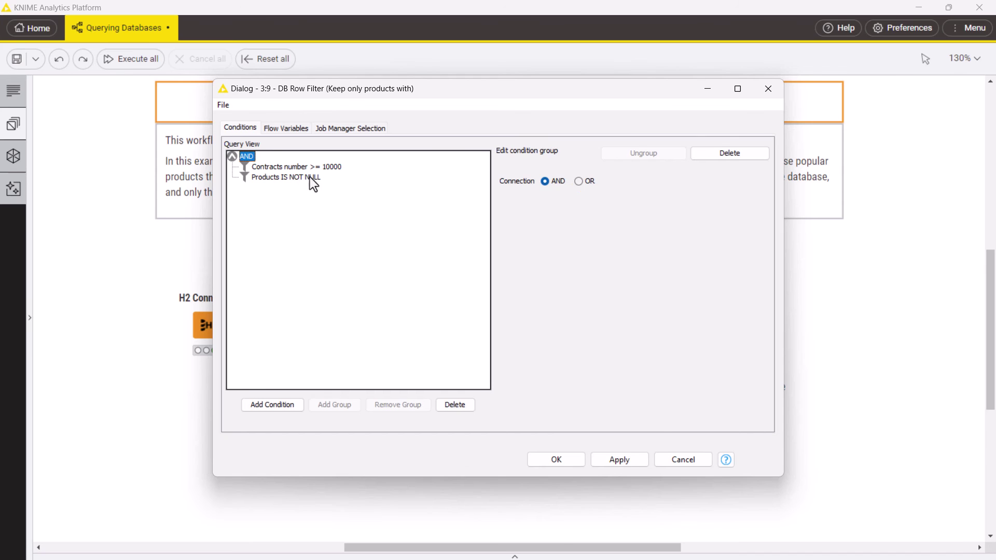
{"action": "left_click", "coordinate": [322, 168]}
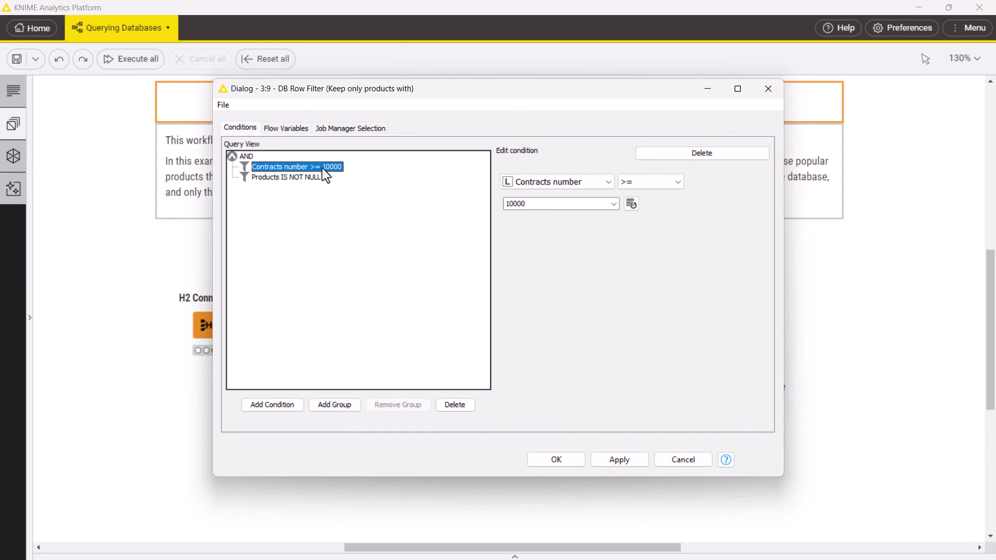
{"action": "left_click", "coordinate": [334, 404]}
{"action": "left_click", "coordinate": [385, 403]}
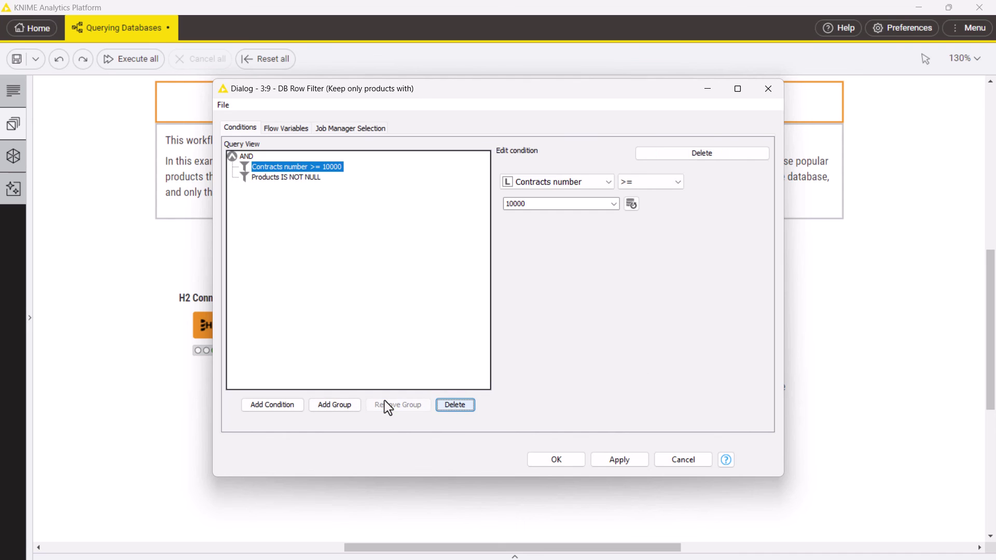
{"action": "left_click", "coordinate": [557, 459]}
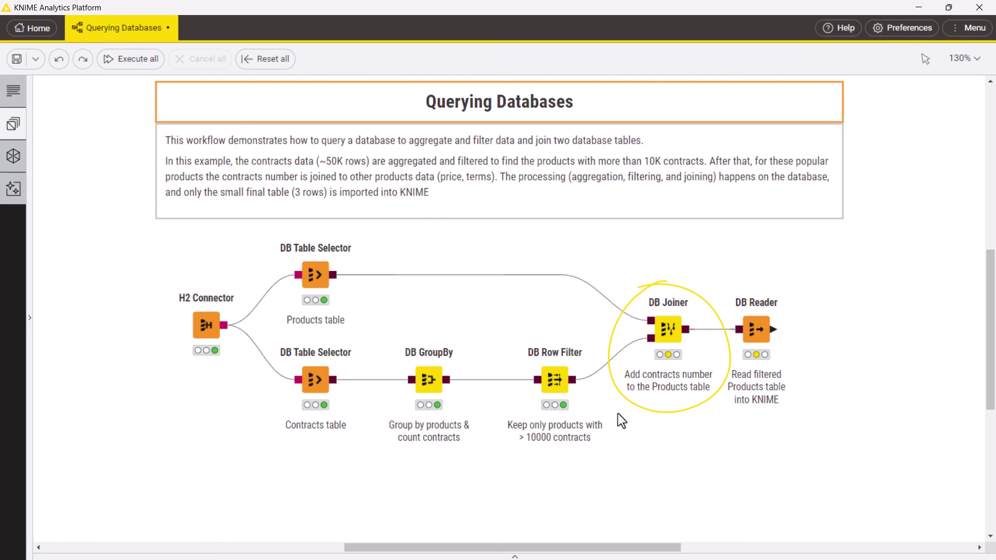
Open the DB Joiner configuration for the Product–Products inner join
{"action": "mouse_move", "coordinate": [668, 329]}
{"action": "left_click", "coordinate": [637, 285]}
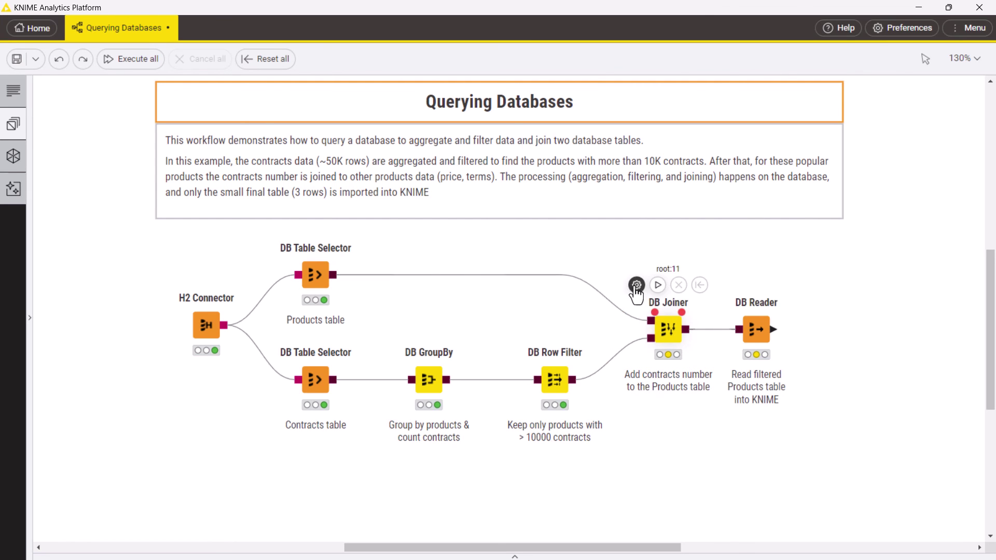